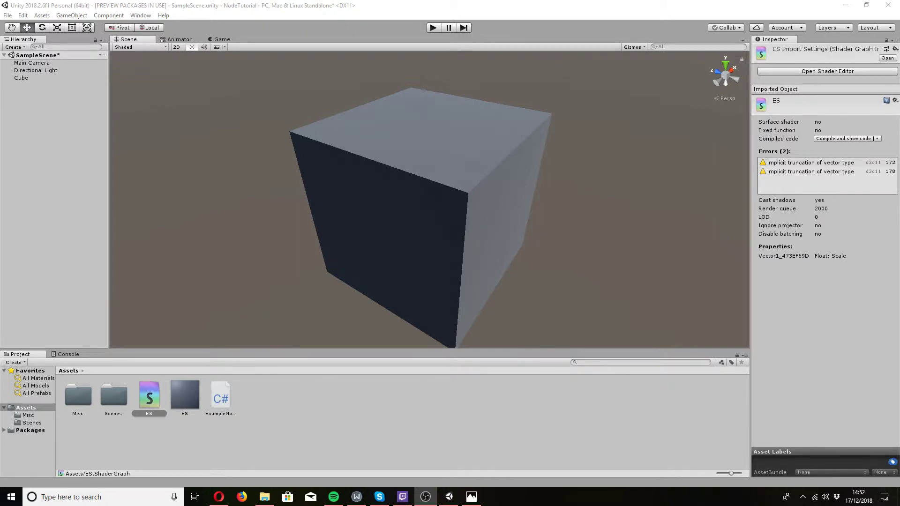
Return to Unity and move the opened ES shader graph editor window into view.
{"action": "key", "text": "alt+Tab"}
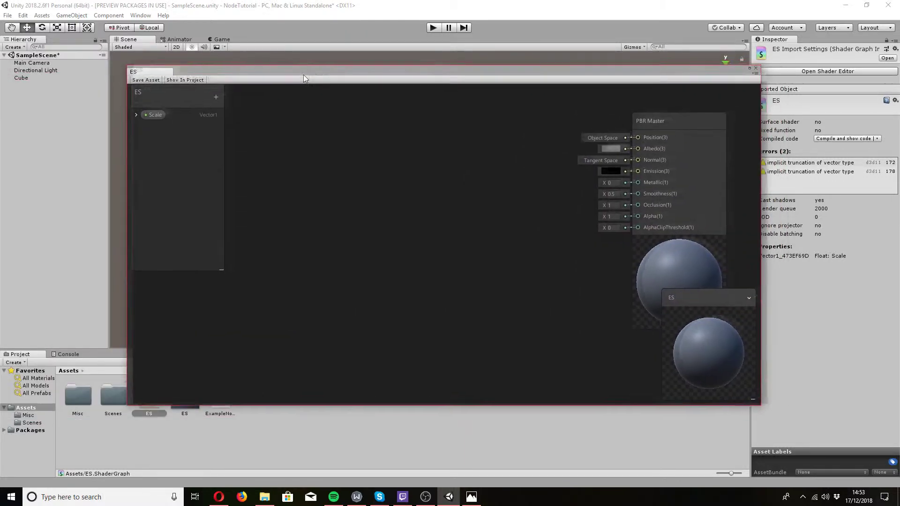
{"action": "left_click_drag", "start_coordinate": [303, 75], "coordinate": [302, 114]}
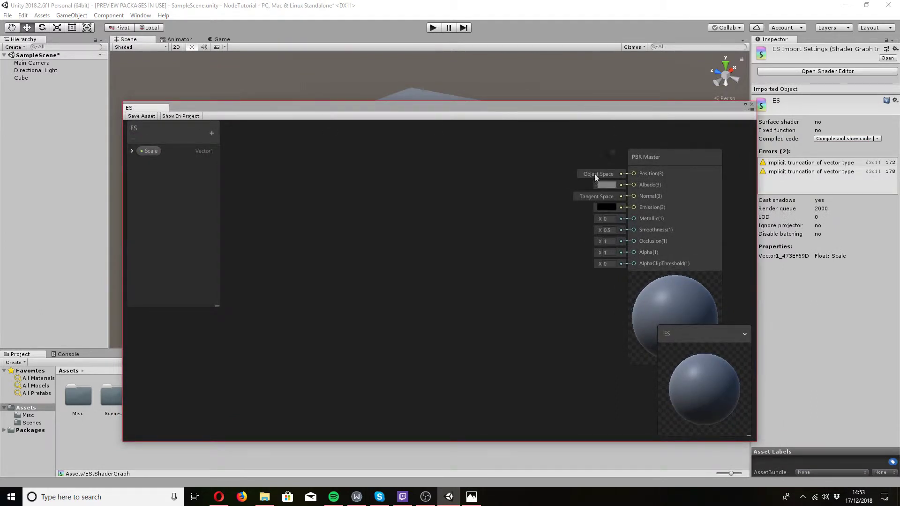
Enlarge the graph editor window and shift the PBR Master node up and to the right.
{"action": "left_click", "coordinate": [122, 99]}
{"action": "left_click", "coordinate": [123, 104]}
{"action": "left_click_drag", "start_coordinate": [122, 100], "coordinate": [54, 30]}
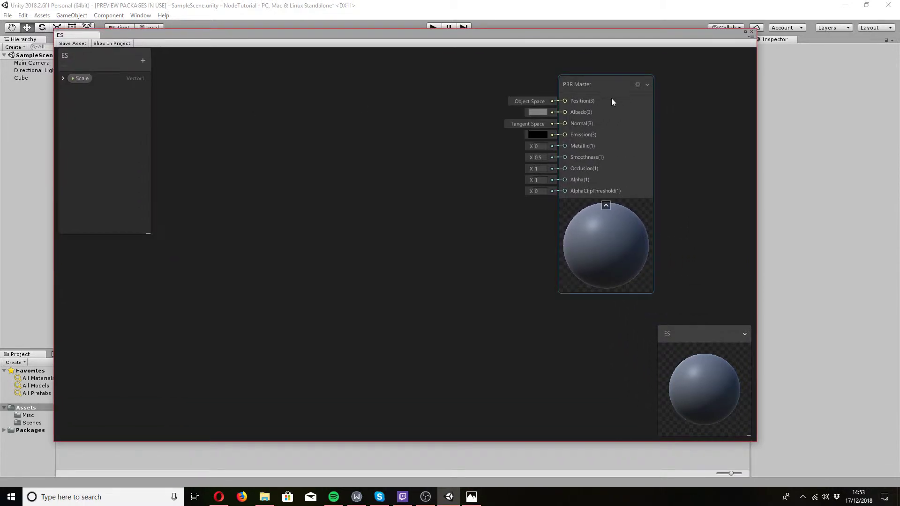
{"action": "left_click_drag", "start_coordinate": [601, 94], "coordinate": [662, 79]}
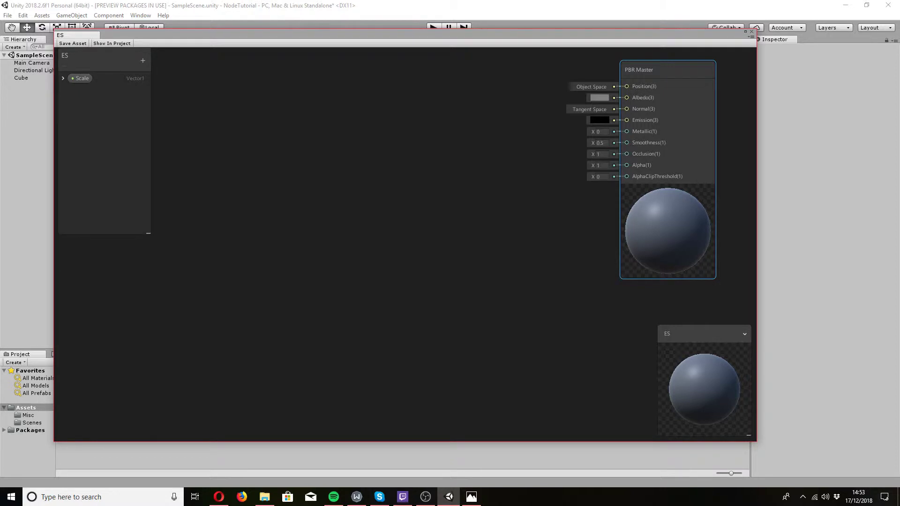
Open and dismiss the canvas node menu without adding any node.
{"action": "key", "text": "alt+Tab"}
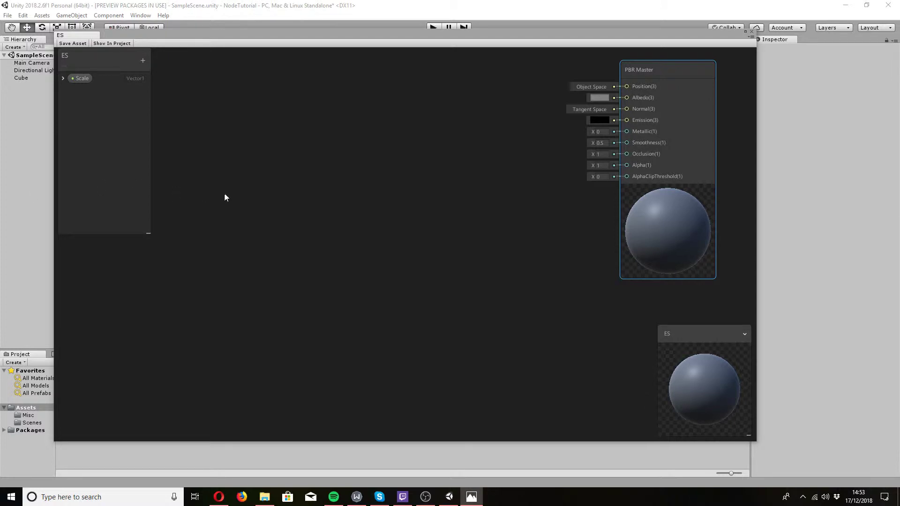
{"action": "right_click", "coordinate": [252, 198]}
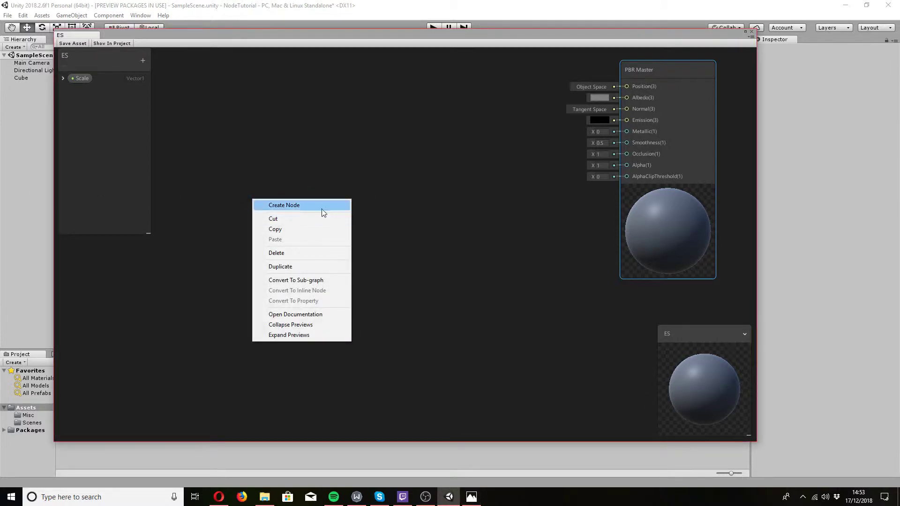
{"action": "left_click", "coordinate": [604, 85]}
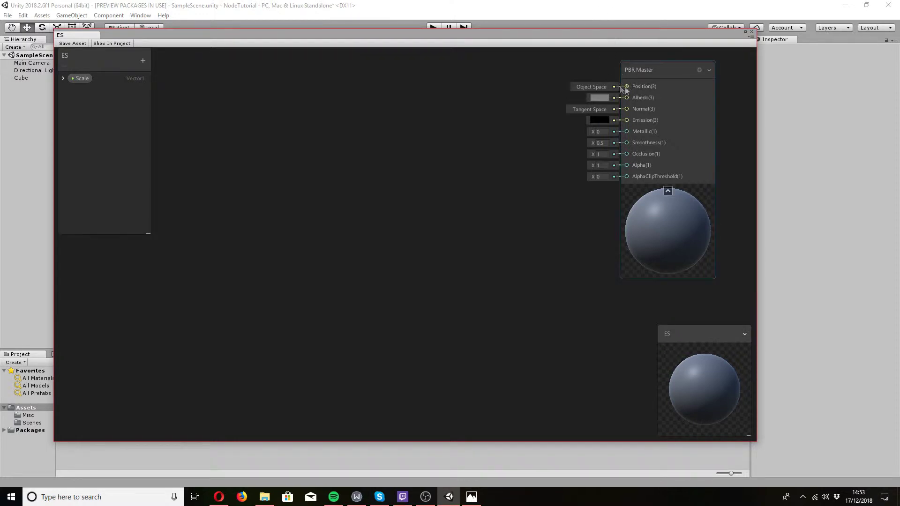
Add a Position node set to Object space and move it up-left.
{"action": "right_click", "coordinate": [217, 149]}
{"action": "left_click", "coordinate": [238, 154]}
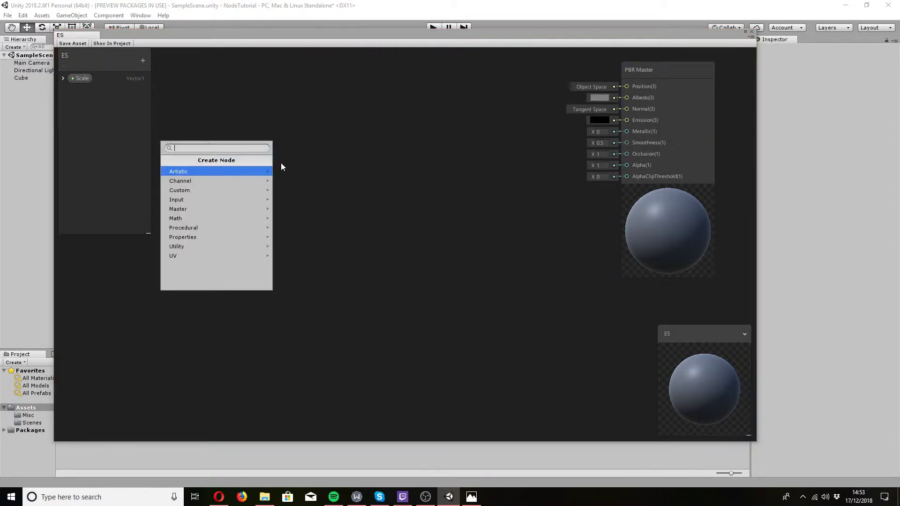
{"action": "type", "text": "position"}
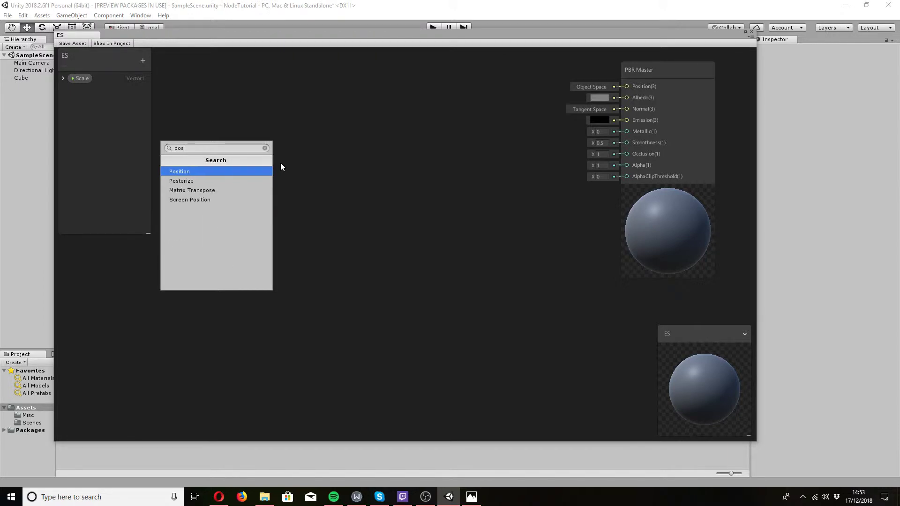
{"action": "key", "text": "Return"}
{"action": "left_click", "coordinate": [302, 190]}
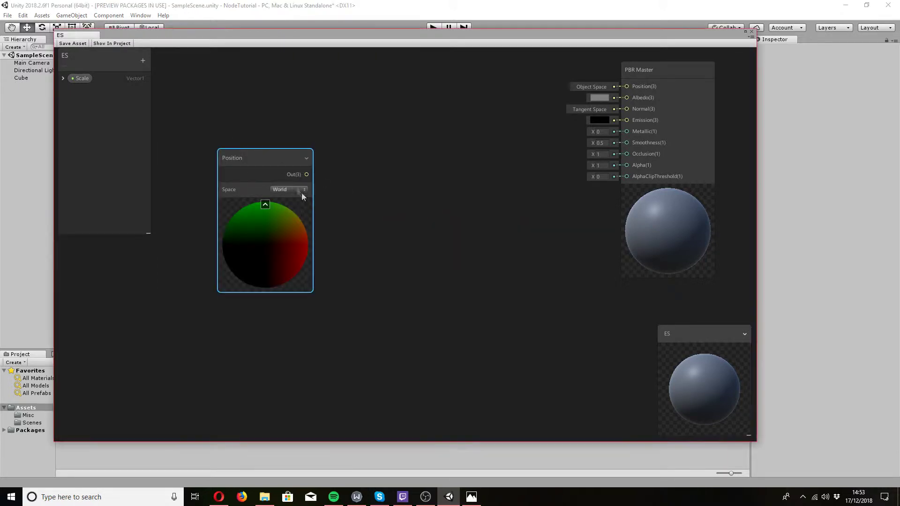
{"action": "left_click", "coordinate": [302, 201]}
{"action": "left_click_drag", "start_coordinate": [258, 157], "coordinate": [230, 133]}
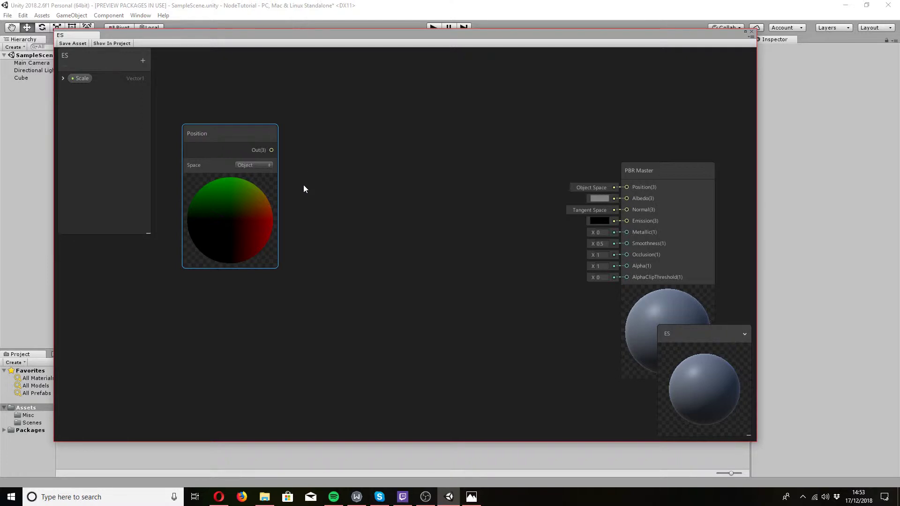
Add a node for the Scale property to the canvas.
{"action": "right_click", "coordinate": [327, 296]}
{"action": "left_click", "coordinate": [333, 299]}
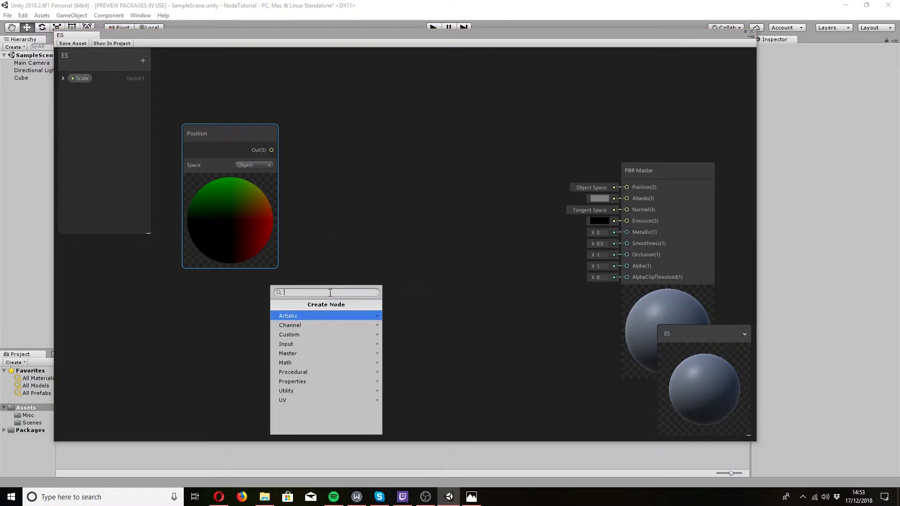
{"action": "type", "text": "scale"}
{"action": "key", "text": "Return"}
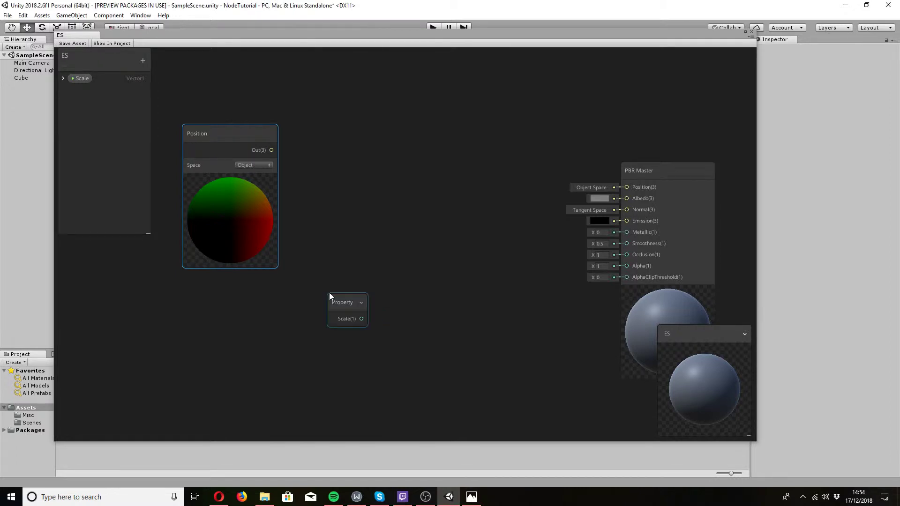
Add a Multiply node taking Position in A and Scale in B, feeding PBR Master Position.
{"action": "left_click_drag", "start_coordinate": [342, 303], "coordinate": [324, 319]}
{"action": "left_click_drag", "start_coordinate": [225, 133], "coordinate": [301, 120]}
{"action": "right_click", "coordinate": [409, 205]}
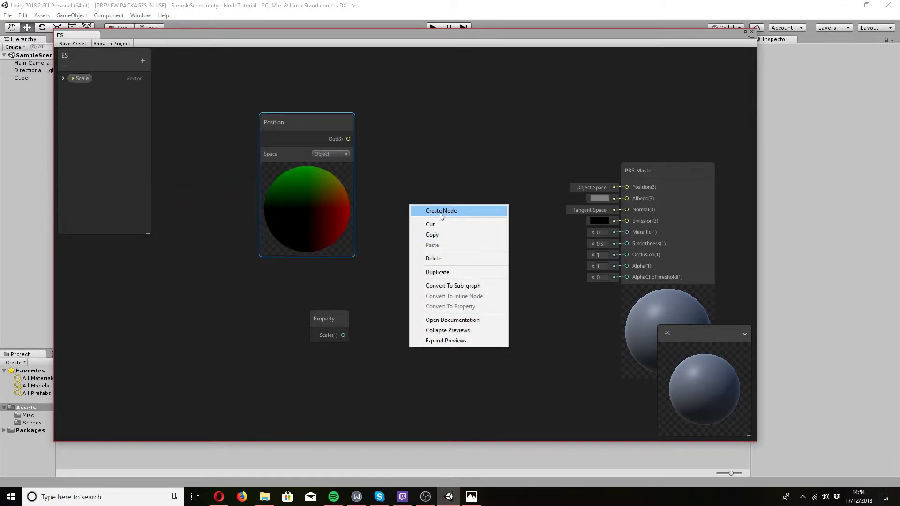
{"action": "left_click", "coordinate": [441, 211]}
{"action": "type", "text": "mul"}
{"action": "key", "text": "Return"}
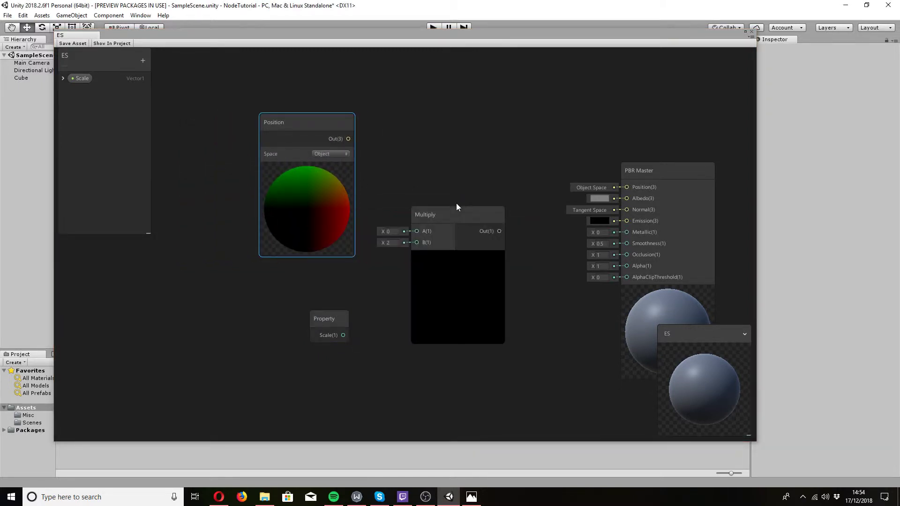
{"action": "left_click_drag", "start_coordinate": [344, 335], "coordinate": [417, 242]}
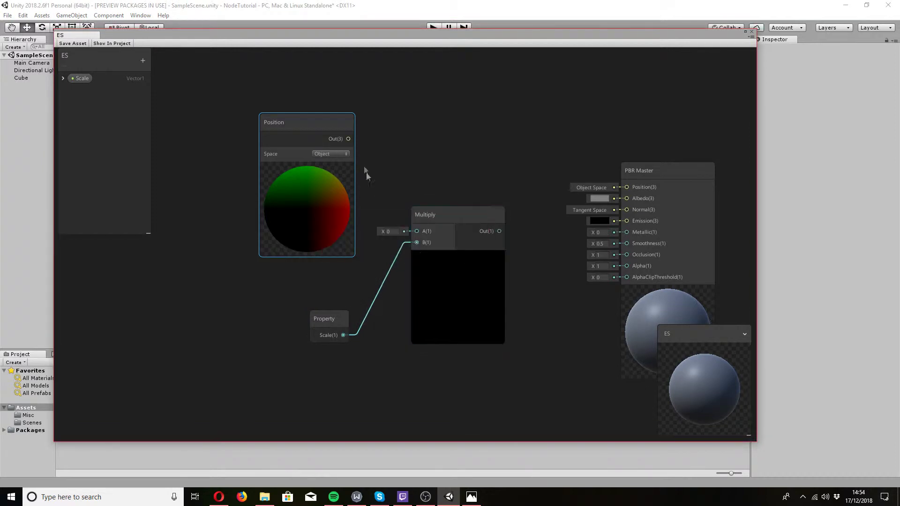
{"action": "left_click_drag", "start_coordinate": [348, 139], "coordinate": [417, 231]}
{"action": "left_click_drag", "start_coordinate": [500, 238], "coordinate": [628, 187]}
Save the shader graph asset and close the graph editor.
{"action": "left_click", "coordinate": [73, 43]}
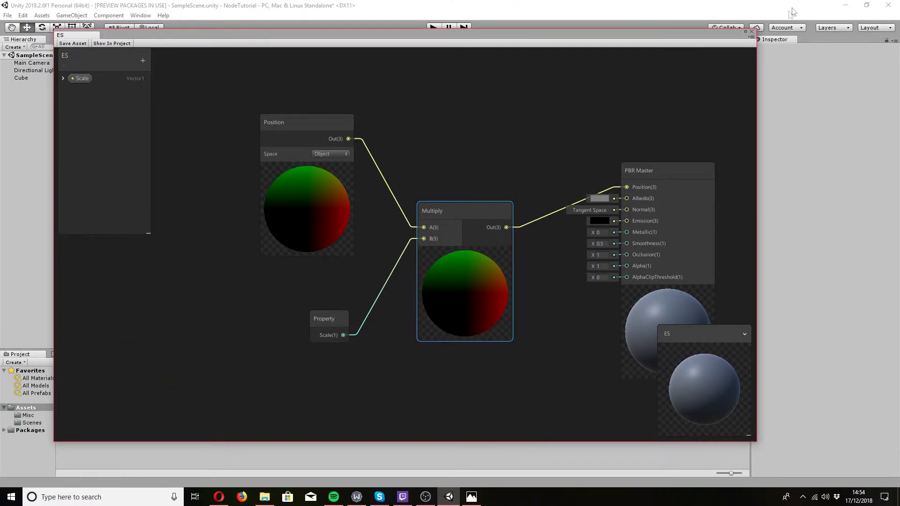
{"action": "left_click", "coordinate": [746, 32]}
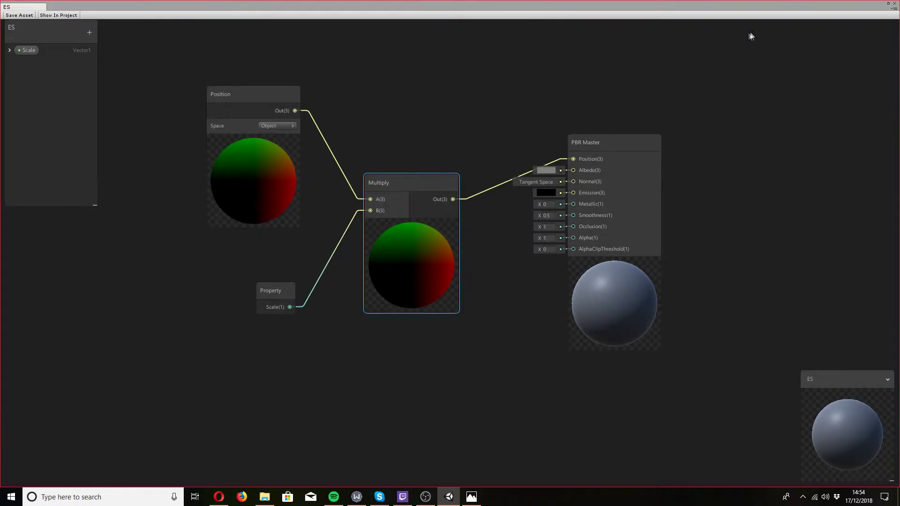
{"action": "left_click", "coordinate": [887, 5]}
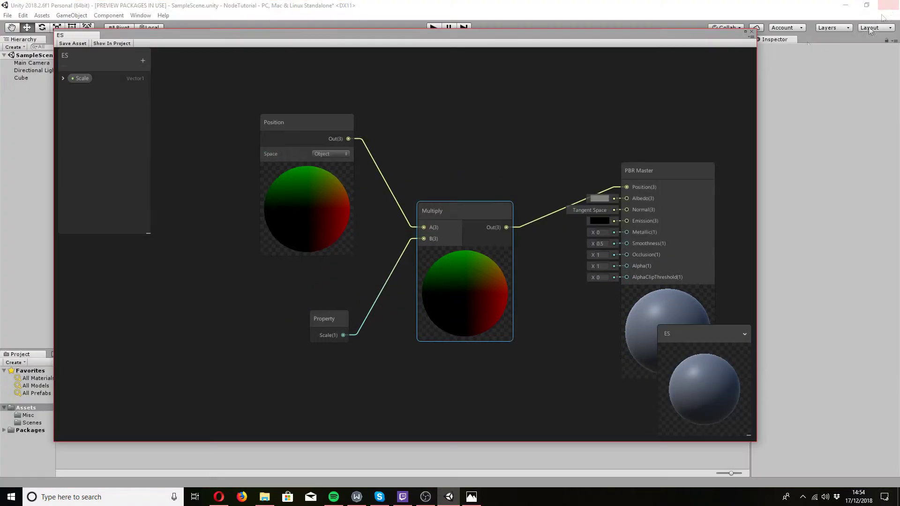
{"action": "left_click", "coordinate": [753, 32]}
Scrub the ES material's Scale from 0.7 to 1.9, then reopen the ES shader graph.
{"action": "left_click", "coordinate": [34, 77]}
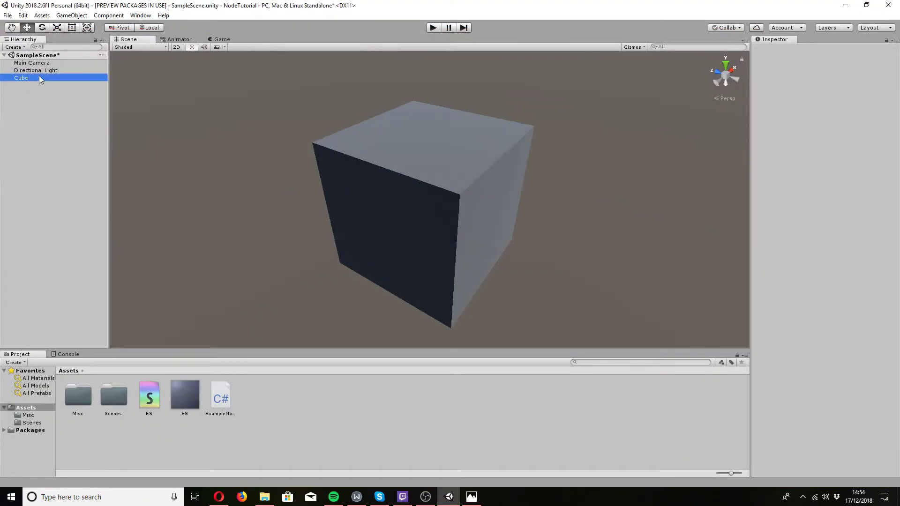
{"action": "left_click", "coordinate": [146, 396]}
{"action": "left_click", "coordinate": [187, 393]}
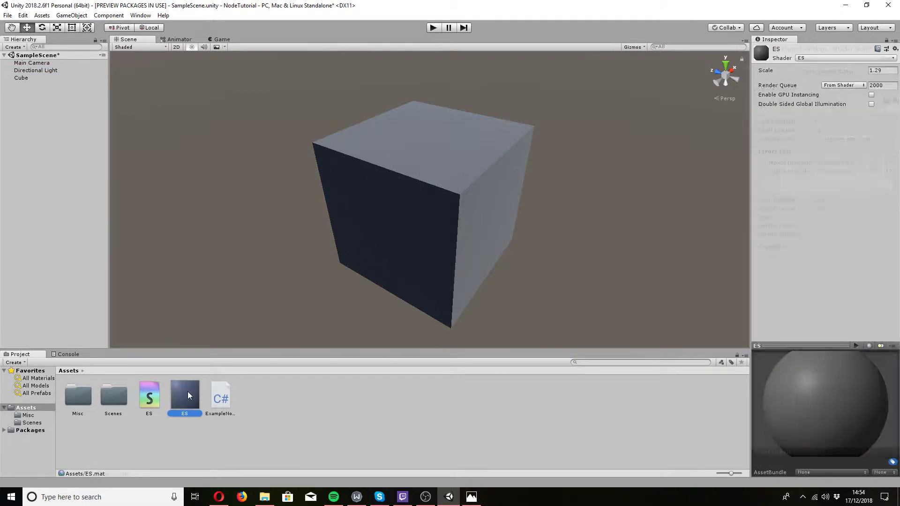
{"action": "mouse_move", "coordinate": [847, 71]}
{"action": "left_mouse_down"}
{"action": "mouse_move", "coordinate": [814, 69]}
{"action": "mouse_move", "coordinate": [843, 62]}
{"action": "left_mouse_up"}
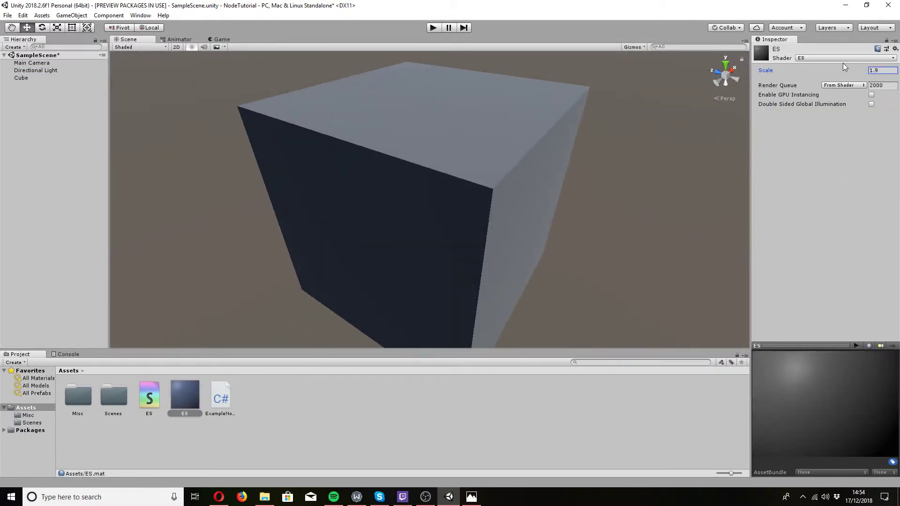
{"action": "left_click_drag", "start_coordinate": [657, 188], "coordinate": [608, 229], "text": "alt"}
{"action": "scroll", "coordinate": [608, 228], "scroll_direction": "down", "scroll_amount": 5, "text": "alt"}
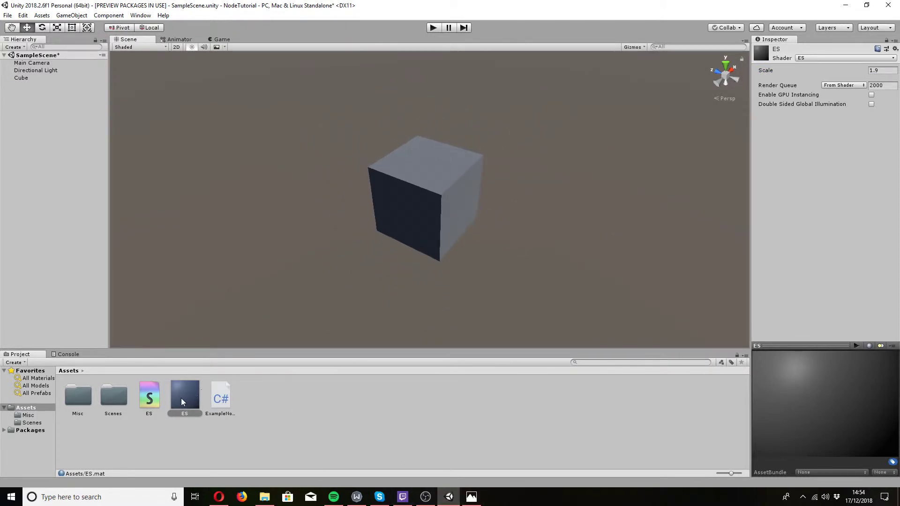
{"action": "double_click", "coordinate": [148, 397]}
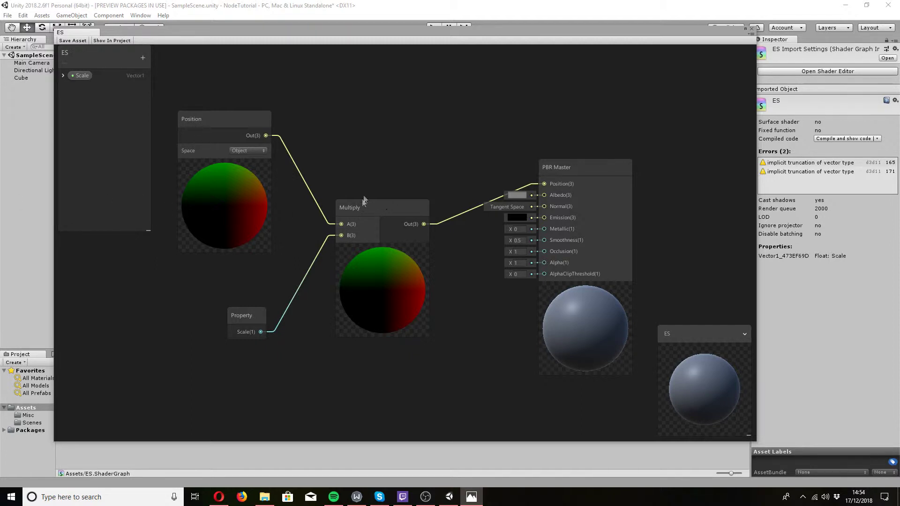
Rearrange the graph, move PBR Master right, and delete the Multiply node.
{"action": "left_click_drag", "start_coordinate": [373, 154], "coordinate": [336, 160]}
{"action": "middle_click_drag", "start_coordinate": [400, 182], "coordinate": [354, 156]}
{"action": "scroll", "coordinate": [354, 156], "scroll_direction": "down", "scroll_amount": 3}
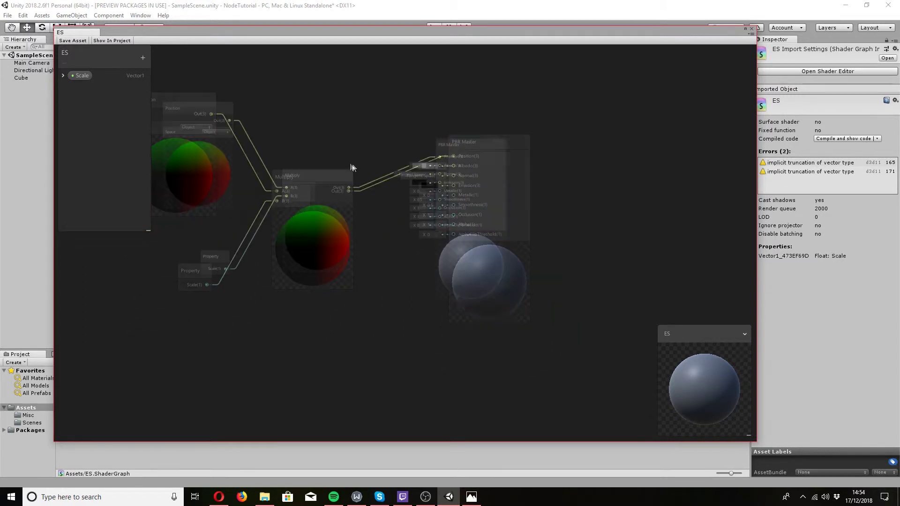
{"action": "left_click_drag", "start_coordinate": [462, 154], "coordinate": [552, 173]}
{"action": "left_click", "coordinate": [314, 187]}
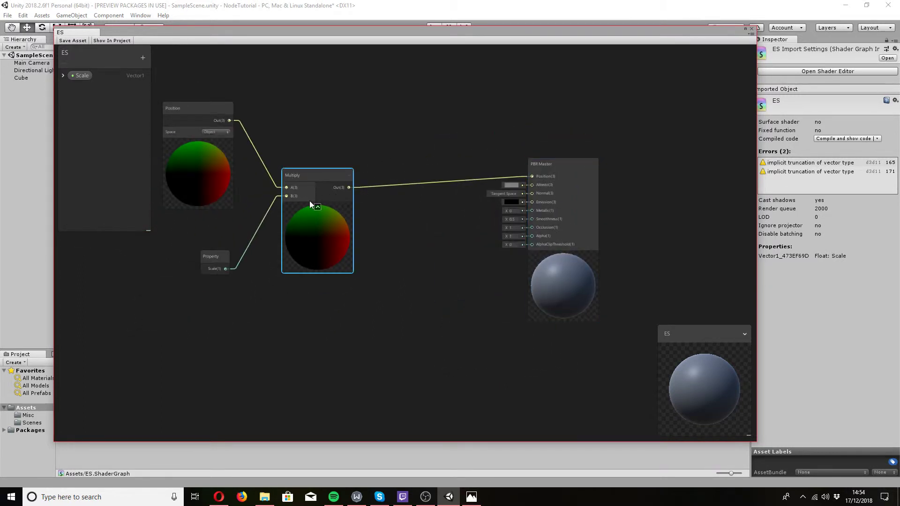
{"action": "key", "text": "Delete"}
Add a Split node fed by the Position node's output.
{"action": "right_click", "coordinate": [282, 181]}
{"action": "left_click", "coordinate": [314, 183]}
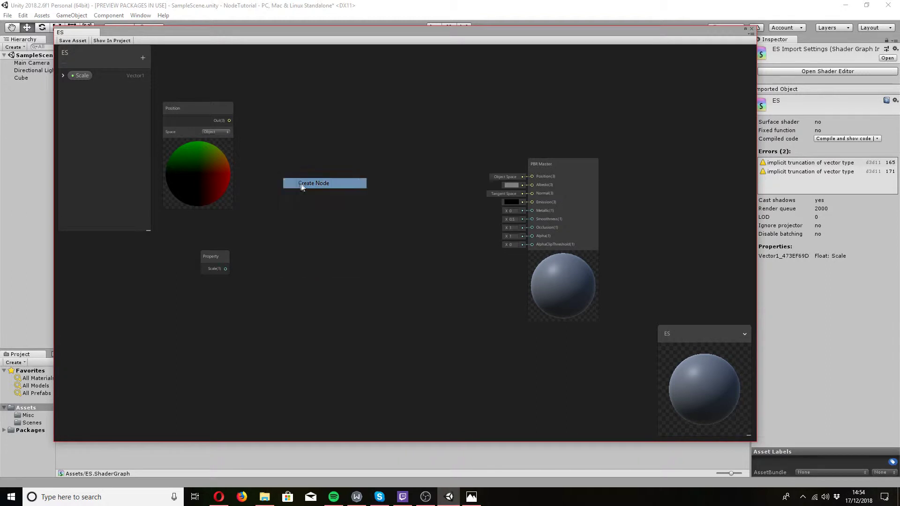
{"action": "type", "text": "split"}
{"action": "key", "text": "Return"}
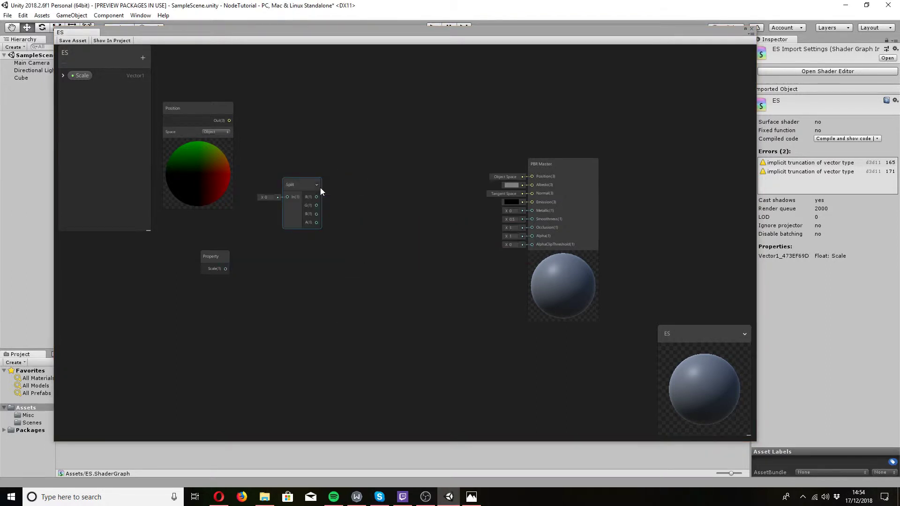
{"action": "left_click_drag", "start_coordinate": [229, 120], "coordinate": [288, 155]}
Add a Gradient Noise node from the node search.
{"action": "right_click", "coordinate": [308, 264]}
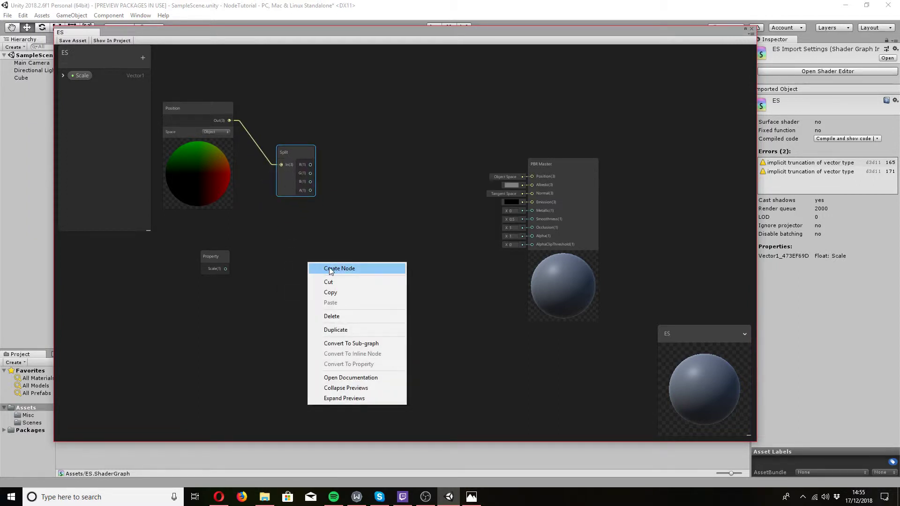
{"action": "left_click", "coordinate": [329, 267]}
{"action": "type", "text": "no"}
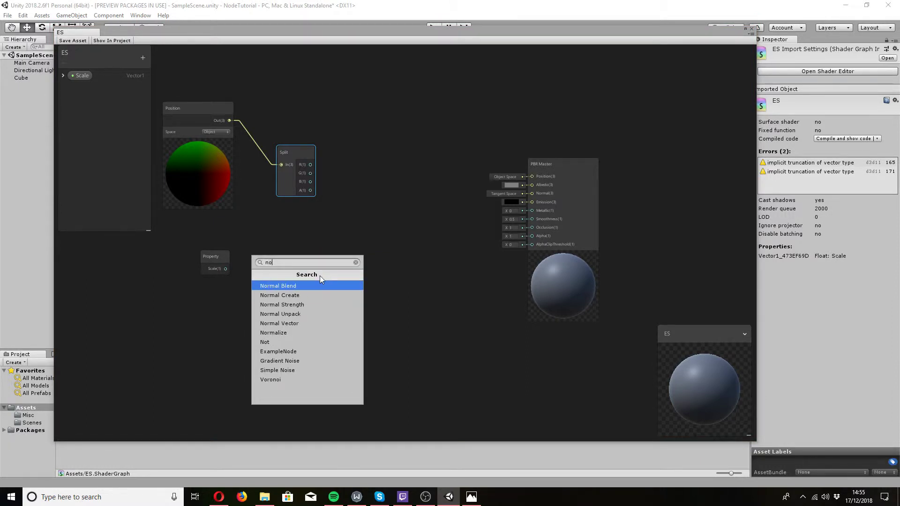
{"action": "key", "text": "Down"}
{"action": "key", "text": "Down"}
{"action": "key", "text": "Down"}
{"action": "key", "text": "Down"}
{"action": "key", "text": "Down"}
{"action": "key", "text": "Down"}
{"action": "key", "text": "Down"}
{"action": "key", "text": "Down"}
{"action": "key", "text": "Return"}
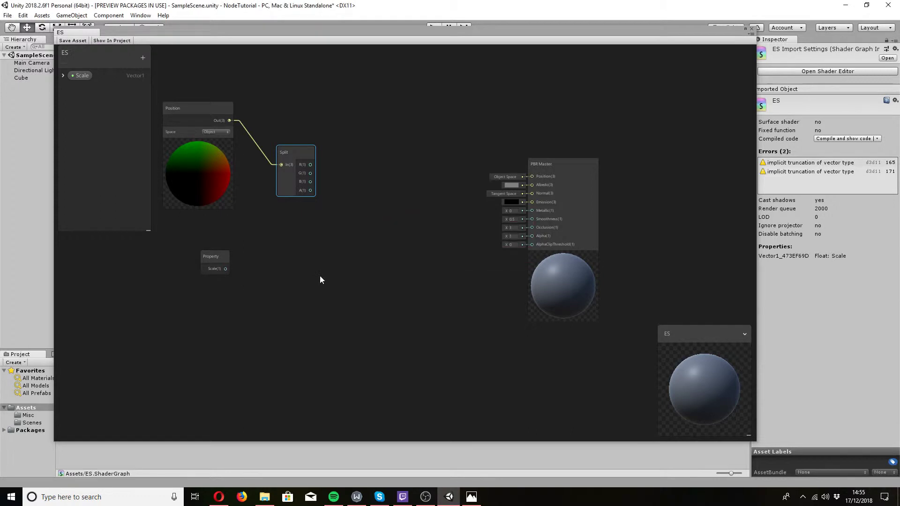
Place the Gradient Noise node and add a Multiply node with its preview collapsed.
{"action": "left_click", "coordinate": [342, 273]}
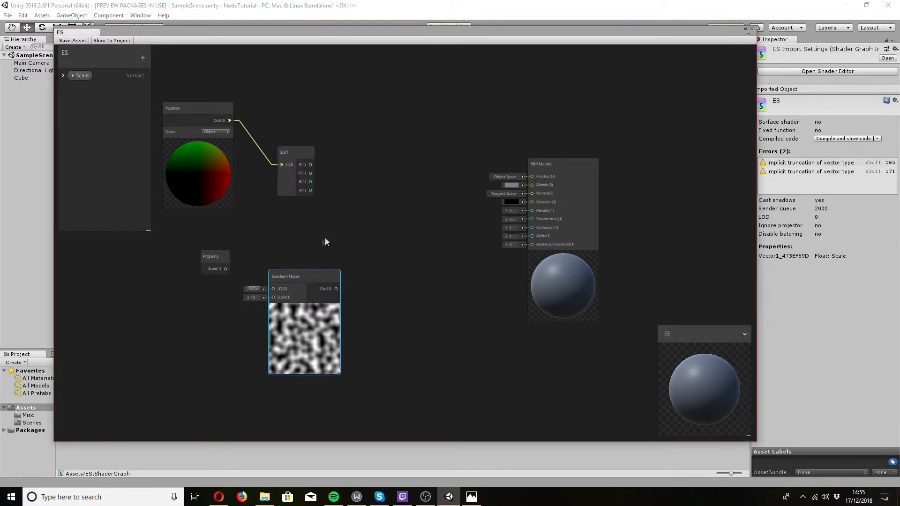
{"action": "right_click", "coordinate": [357, 241]}
{"action": "left_click", "coordinate": [371, 245]}
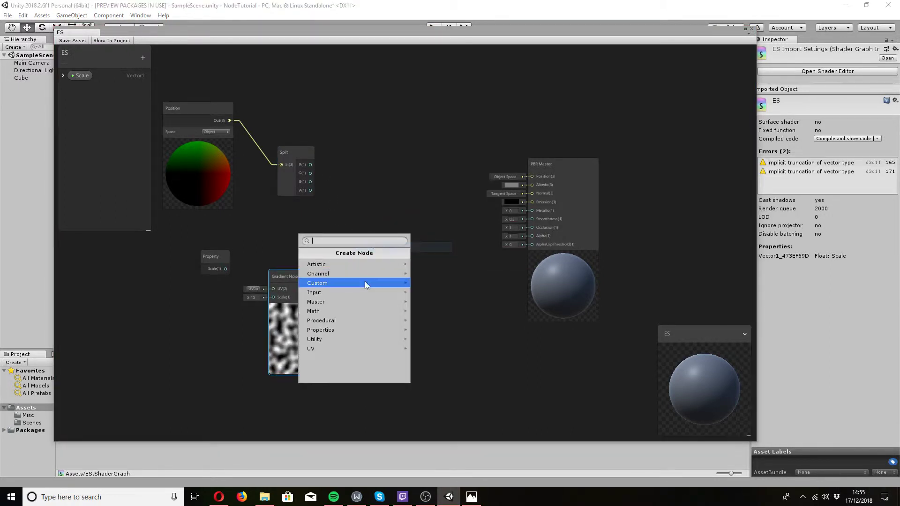
{"action": "type", "text": "mul"}
{"action": "key", "text": "Return"}
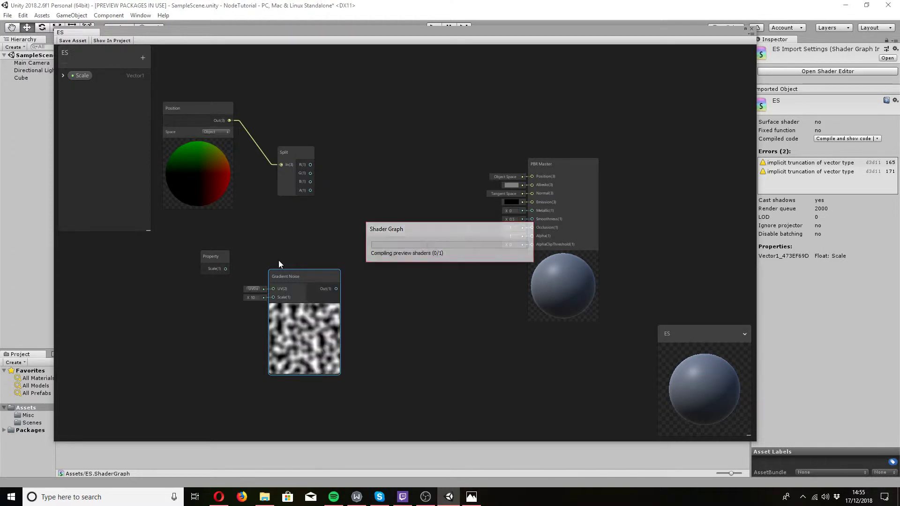
{"action": "left_click", "coordinate": [346, 281]}
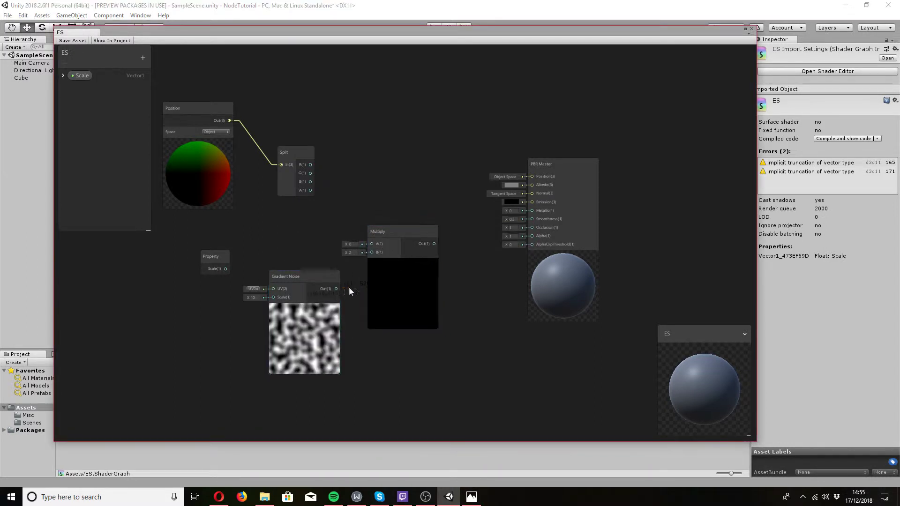
{"action": "left_click", "coordinate": [403, 263]}
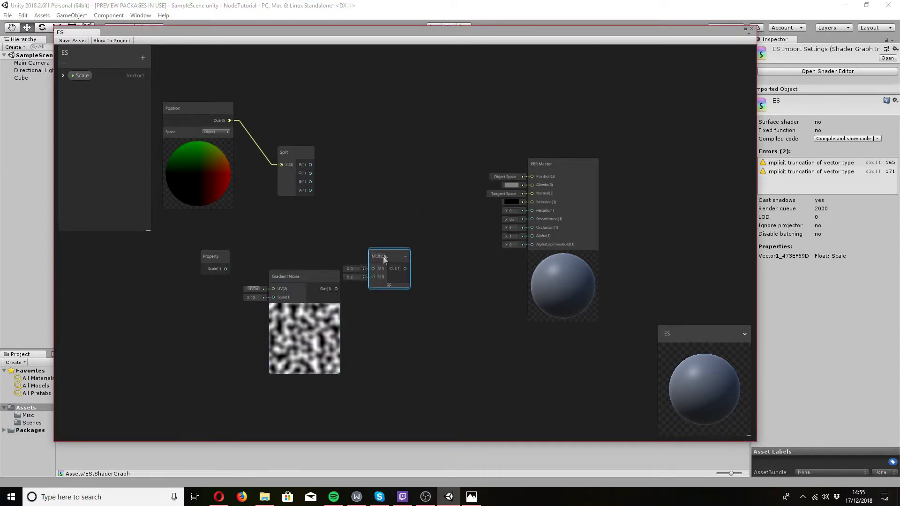
Duplicate the Multiply node twice, placing the third copy above the others.
{"action": "right_click", "coordinate": [381, 215]}
{"action": "left_click", "coordinate": [373, 225]}
{"action": "left_click", "coordinate": [359, 217]}
{"action": "left_click", "coordinate": [381, 245]}
{"action": "key", "text": "ctrl+d"}
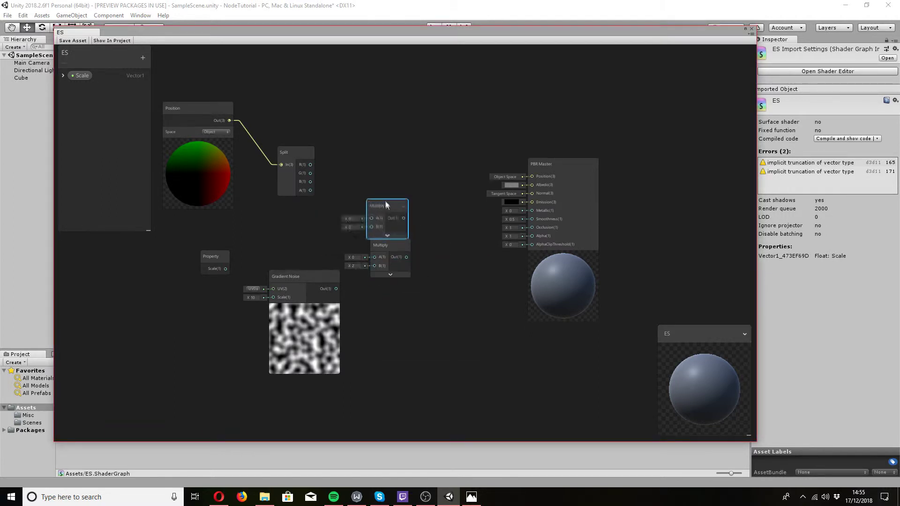
{"action": "left_click", "coordinate": [389, 246]}
{"action": "key", "text": "ctrl+d"}
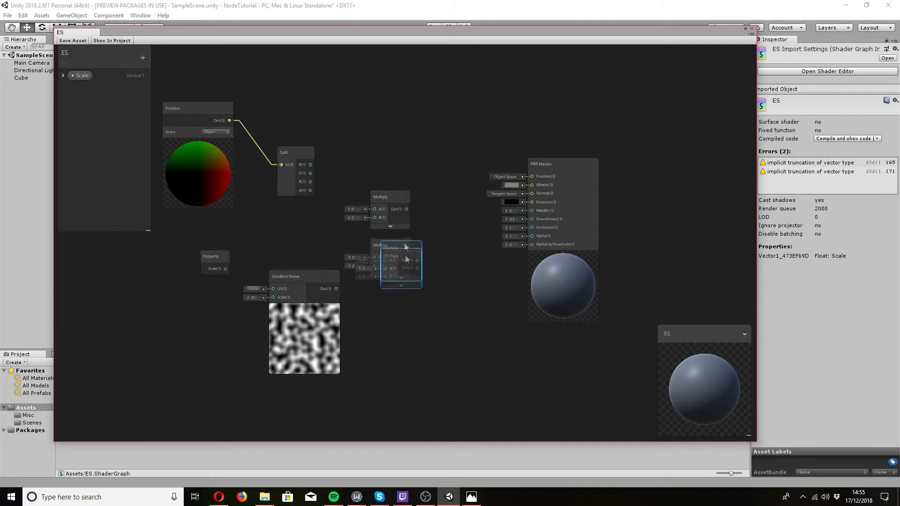
{"action": "left_click_drag", "start_coordinate": [406, 256], "coordinate": [394, 155]}
Wire Split R, G, B into the three Multiply A inputs and Gradient Noise into each B.
{"action": "left_click_drag", "start_coordinate": [311, 164], "coordinate": [379, 158]}
{"action": "left_click_drag", "start_coordinate": [310, 173], "coordinate": [374, 208]}
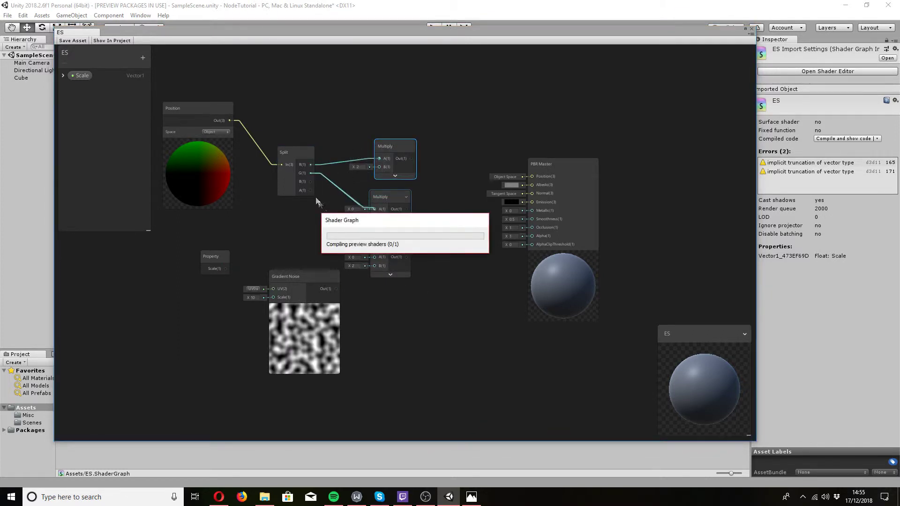
{"action": "left_click_drag", "start_coordinate": [311, 181], "coordinate": [375, 253]}
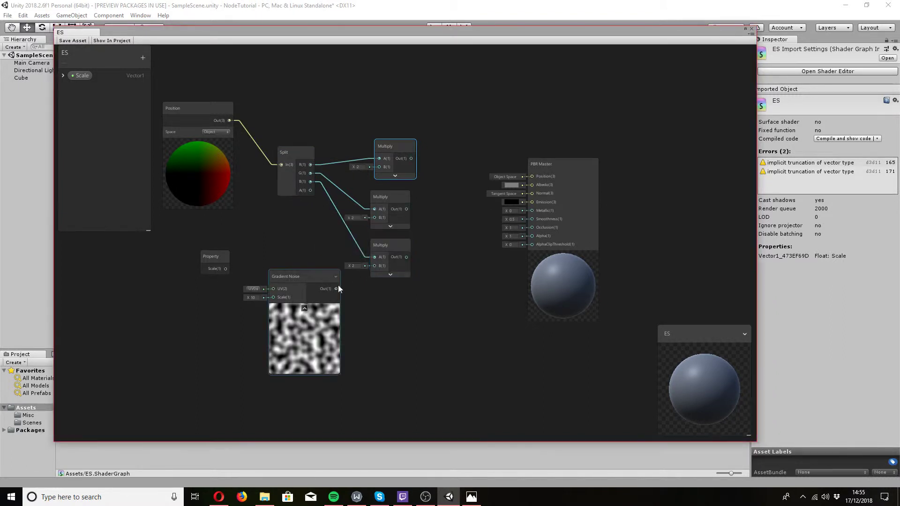
{"action": "left_click_drag", "start_coordinate": [336, 288], "coordinate": [374, 266]}
{"action": "left_click_drag", "start_coordinate": [336, 288], "coordinate": [374, 217]}
{"action": "left_click_drag", "start_coordinate": [342, 286], "coordinate": [379, 167]}
Add a Vector 3 node and place it between the Multiply nodes and PBR Master.
{"action": "right_click", "coordinate": [432, 211]}
{"action": "left_click", "coordinate": [442, 214]}
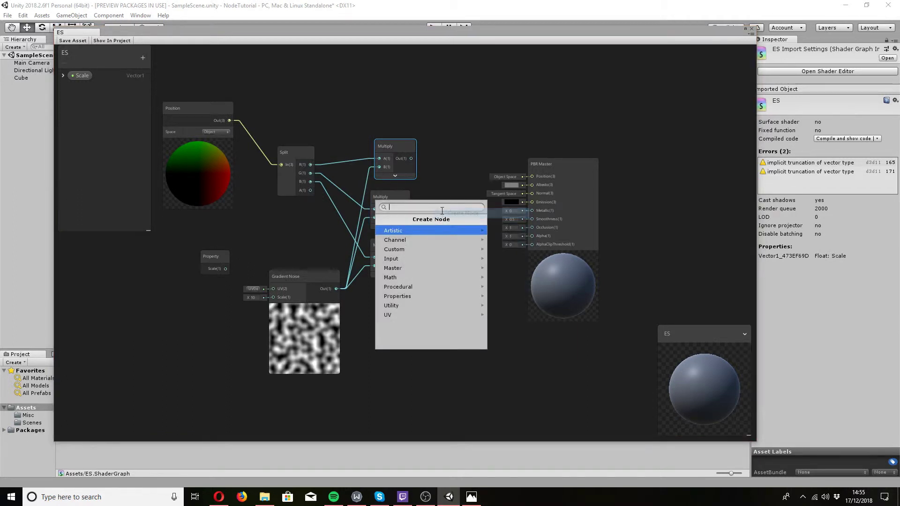
{"action": "type", "text": "ve"}
{"action": "key", "text": "Down"}
{"action": "key", "text": "Down"}
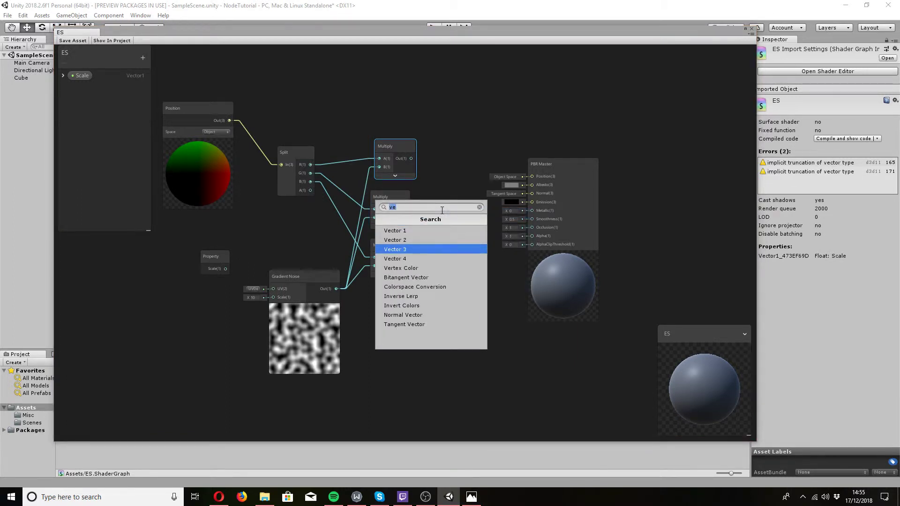
{"action": "key", "text": "Return"}
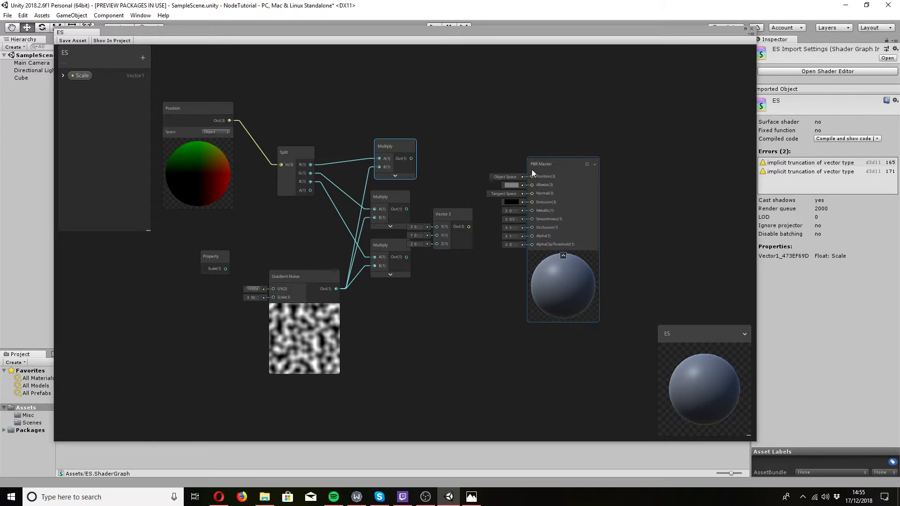
{"action": "left_click_drag", "start_coordinate": [529, 172], "coordinate": [582, 161]}
{"action": "left_click_drag", "start_coordinate": [446, 215], "coordinate": [503, 187]}
Connect the bottom, middle and top Multiply outputs to Vector 3's Z, Y, X, then save.
{"action": "left_click", "coordinate": [402, 259]}
{"action": "left_click_drag", "start_coordinate": [402, 259], "coordinate": [494, 215]}
{"action": "left_click", "coordinate": [407, 211]}
{"action": "left_click_drag", "start_coordinate": [406, 209], "coordinate": [494, 206]}
{"action": "left_click_drag", "start_coordinate": [411, 158], "coordinate": [587, 168]}
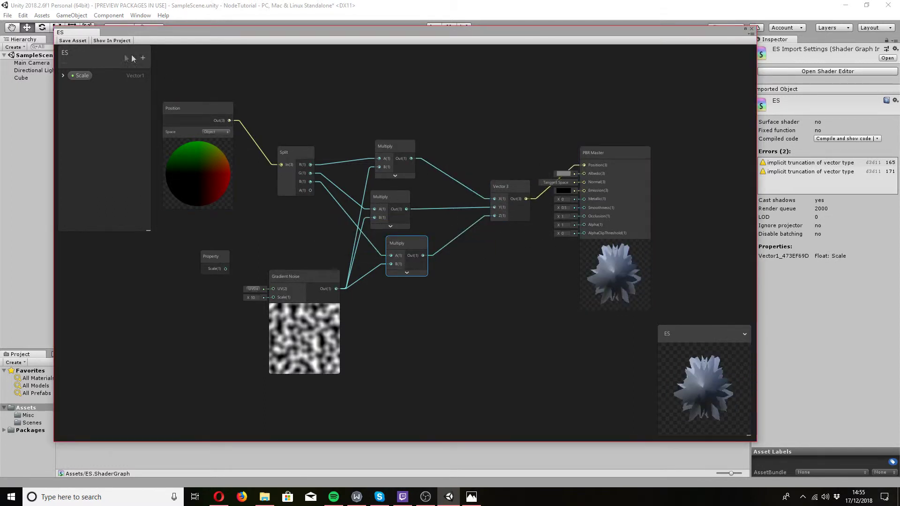
{"action": "left_click", "coordinate": [72, 40]}
Close the graph editor and scrub the ES material's Scale value in the Inspector.
{"action": "left_click", "coordinate": [751, 29]}
{"action": "left_click", "coordinate": [217, 387]}
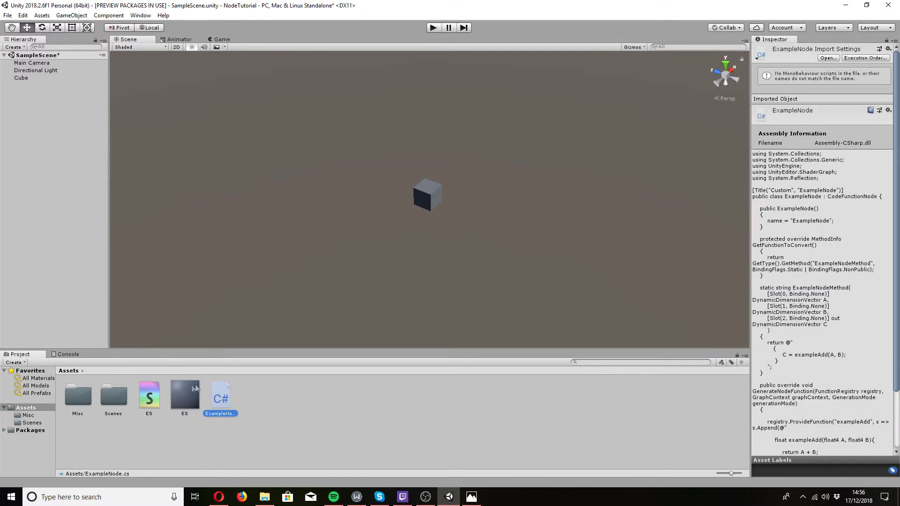
{"action": "left_click", "coordinate": [196, 380]}
{"action": "left_click_drag", "start_coordinate": [860, 71], "coordinate": [813, 69]}
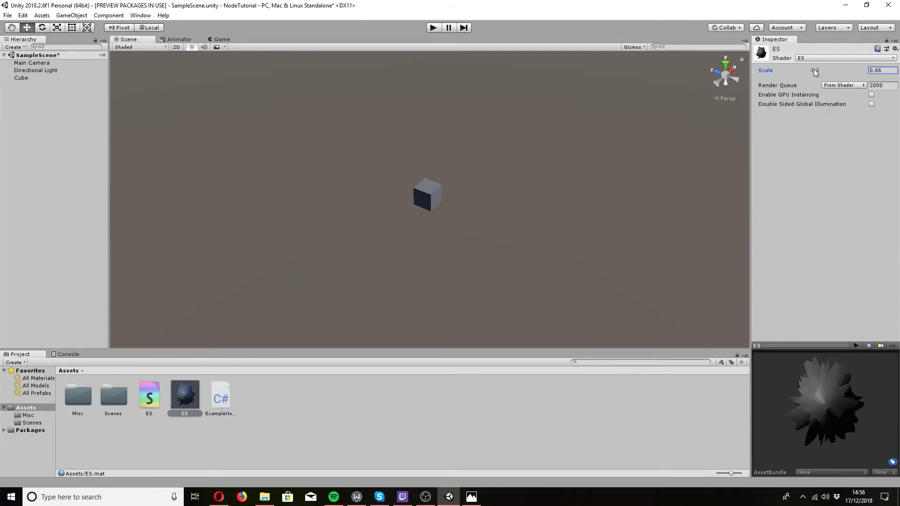
Look at the cube from another angle, reselect the ES material, then select the Cube in the Hierarchy.
{"action": "left_click", "coordinate": [427, 190]}
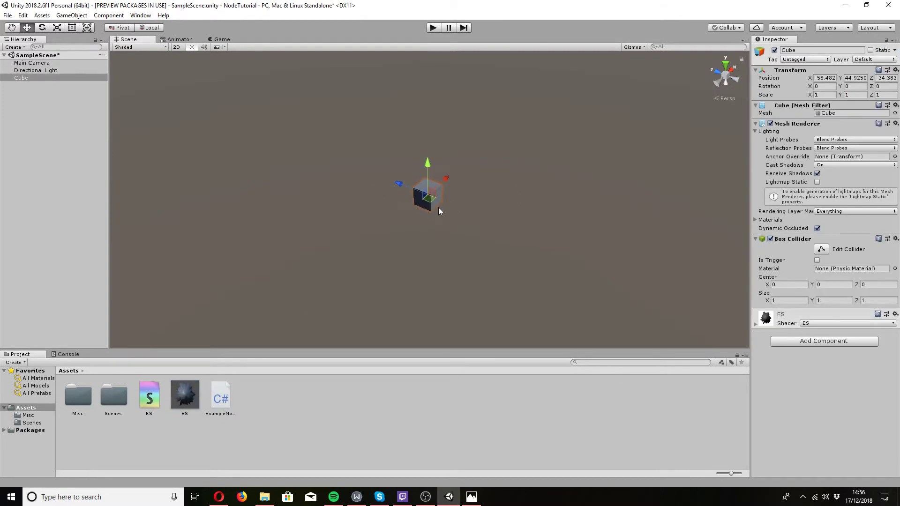
{"action": "left_click_drag", "start_coordinate": [350, 243], "coordinate": [289, 238], "text": "alt"}
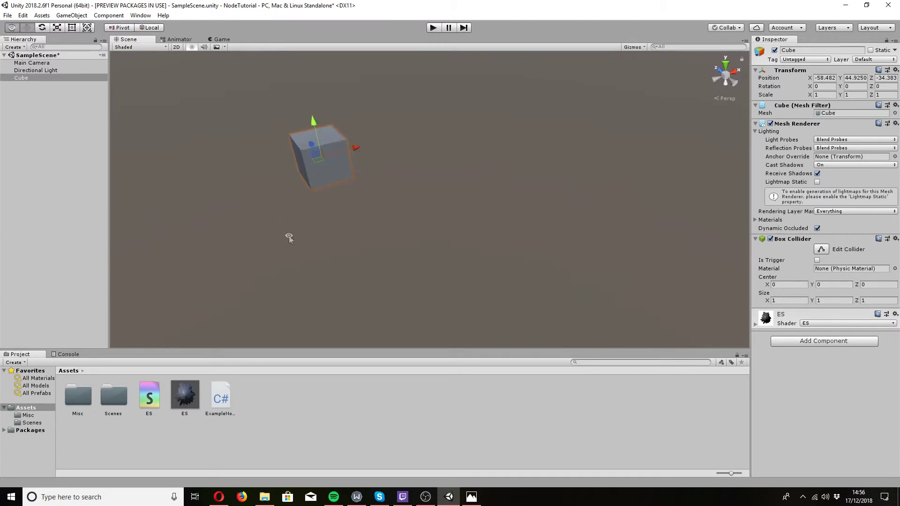
{"action": "left_click", "coordinate": [185, 395]}
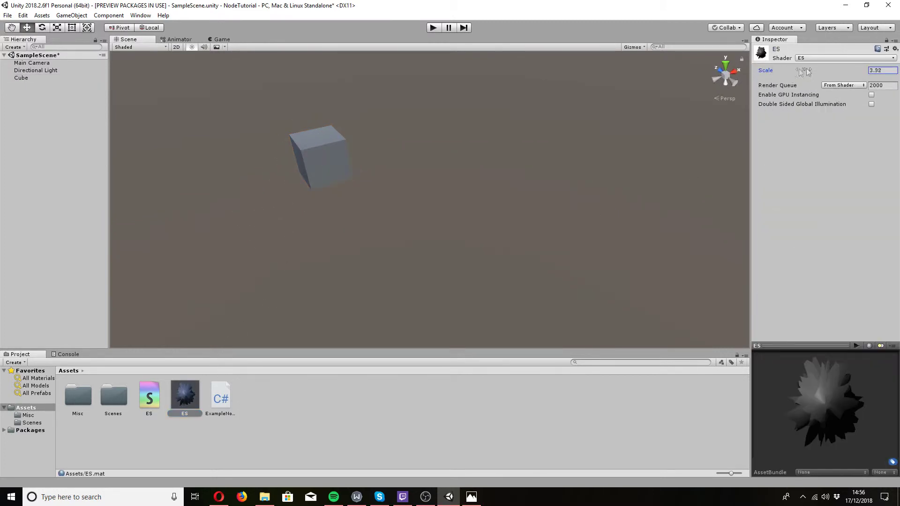
{"action": "left_click", "coordinate": [322, 151]}
{"action": "left_click", "coordinate": [24, 78]}
Delete the Cube and add a 3D Sphere from the Hierarchy, discarding a stray empty GameObject.
{"action": "key", "text": "Delete"}
{"action": "right_click", "coordinate": [32, 148]}
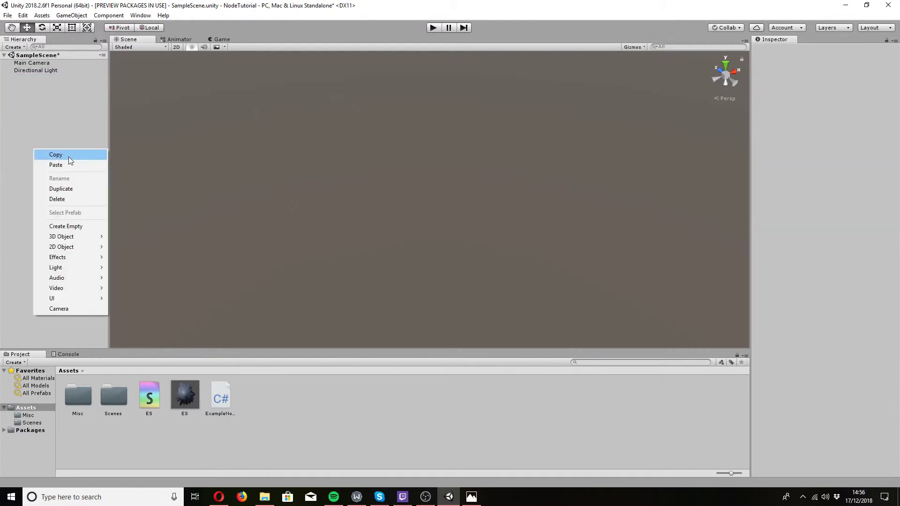
{"action": "left_click", "coordinate": [66, 225]}
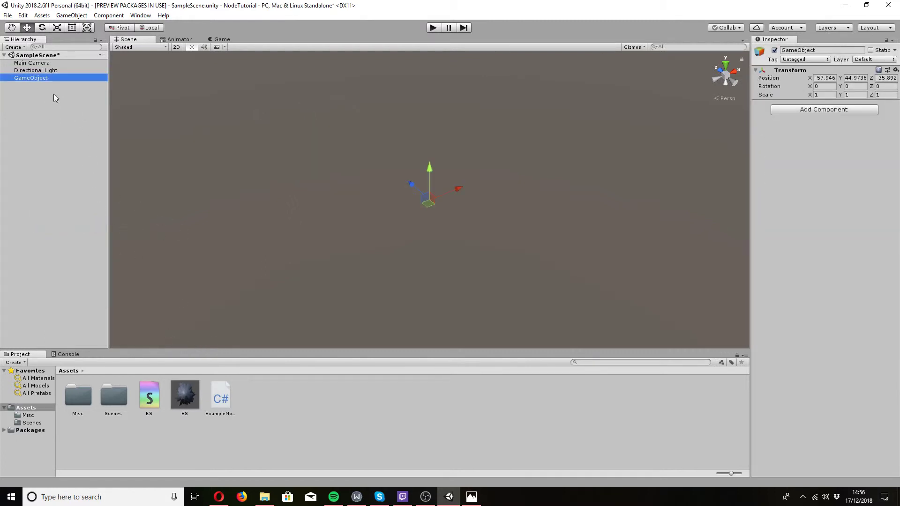
{"action": "key", "text": "Delete"}
{"action": "right_click", "coordinate": [27, 123]}
{"action": "mouse_move", "coordinate": [81, 213]}
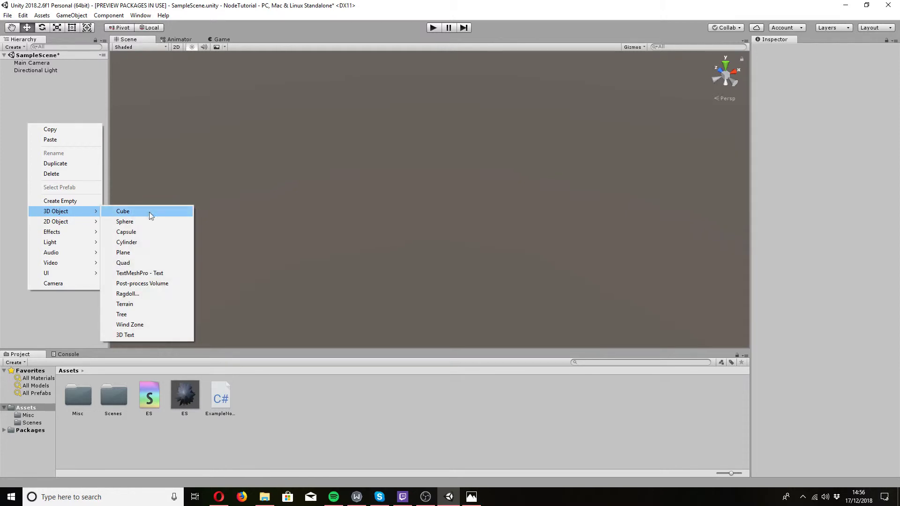
{"action": "left_click", "coordinate": [150, 221]}
Apply the ES material to the sphere and fly around to view its spiky displacement.
{"action": "left_click_drag", "start_coordinate": [333, 247], "coordinate": [422, 211]}
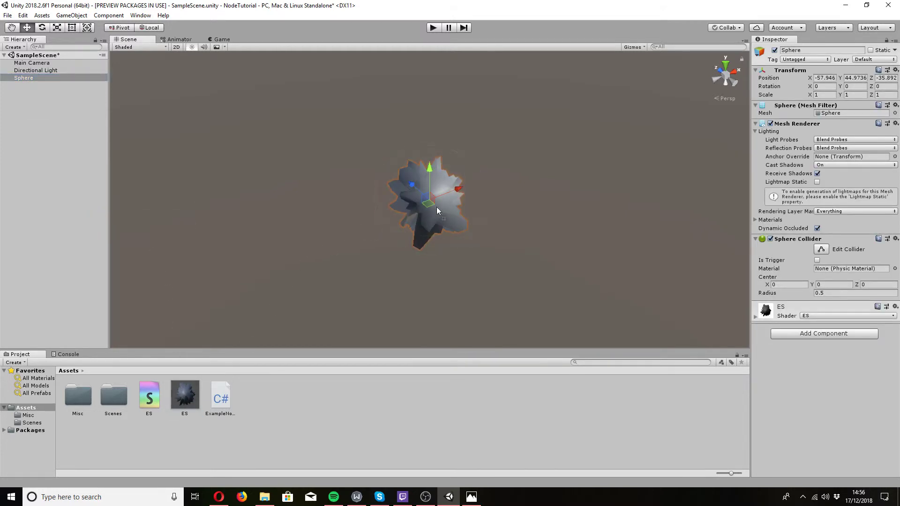
{"action": "right_click_drag", "start_coordinate": [520, 256], "coordinate": [554, 266]}
{"action": "key", "text": "s"}
{"action": "right_click_drag", "start_coordinate": [446, 175], "coordinate": [325, 257]}
{"action": "key", "text": "w"}
{"action": "key", "text": "s"}
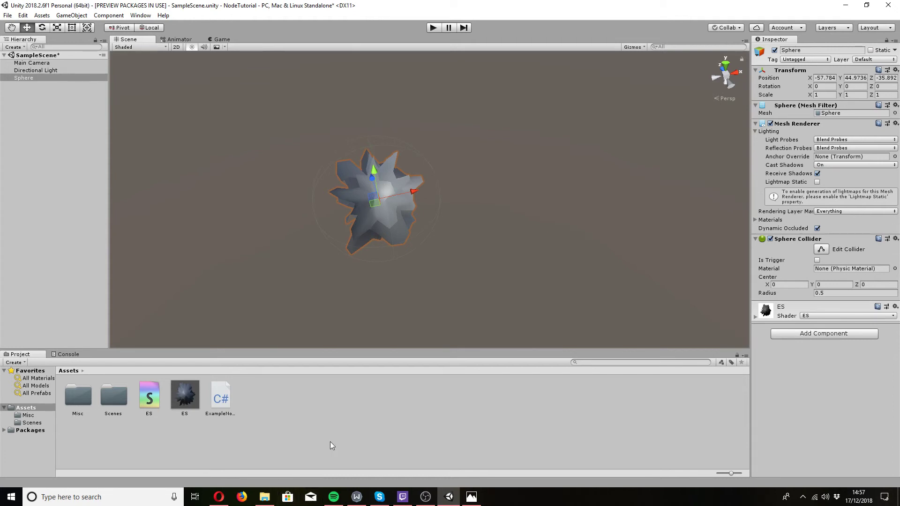
{"action": "mouse_move", "coordinate": [425, 496]}
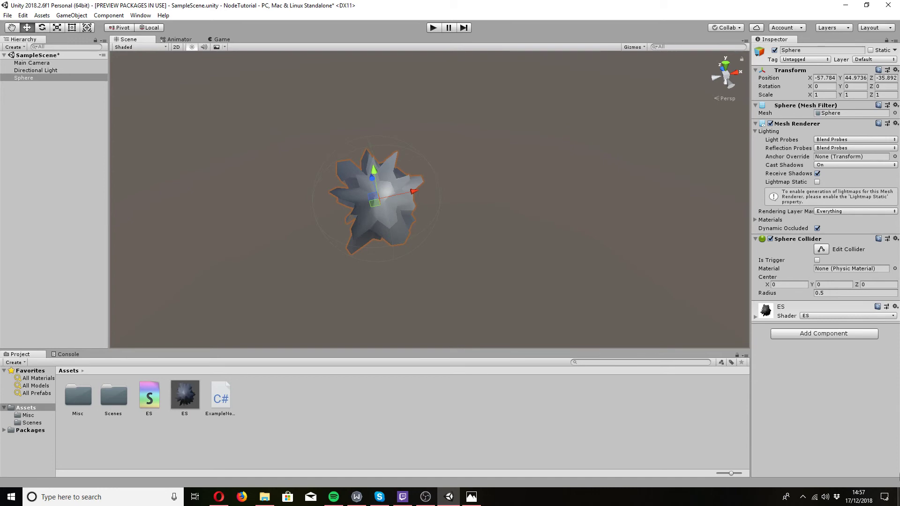